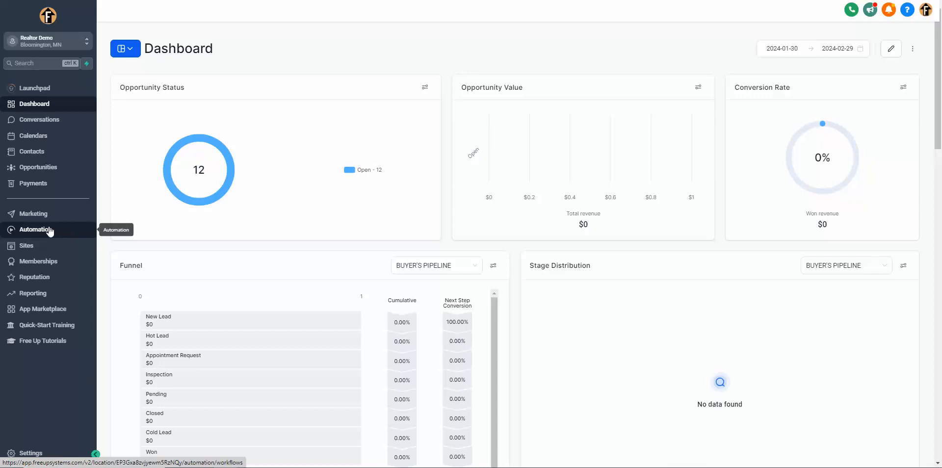
- Open the automation workflows, browse the templates offered for a new workflow, and return to the workflow list
click(49, 229)
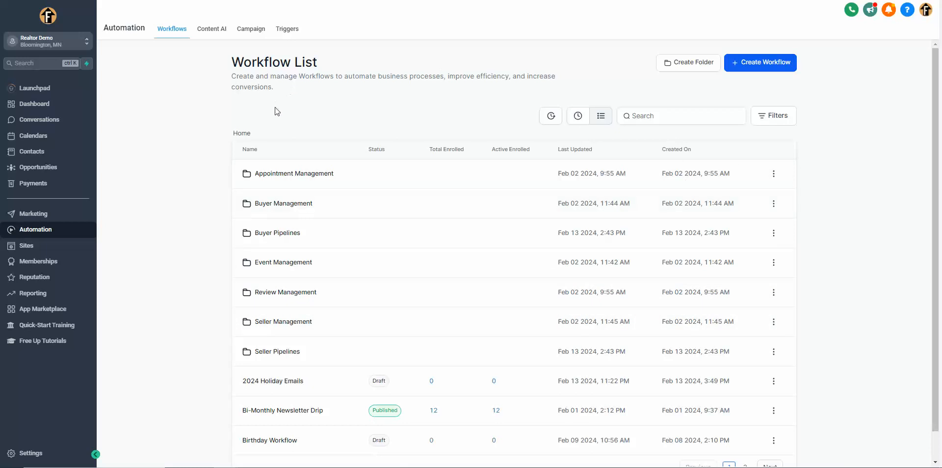
click(757, 64)
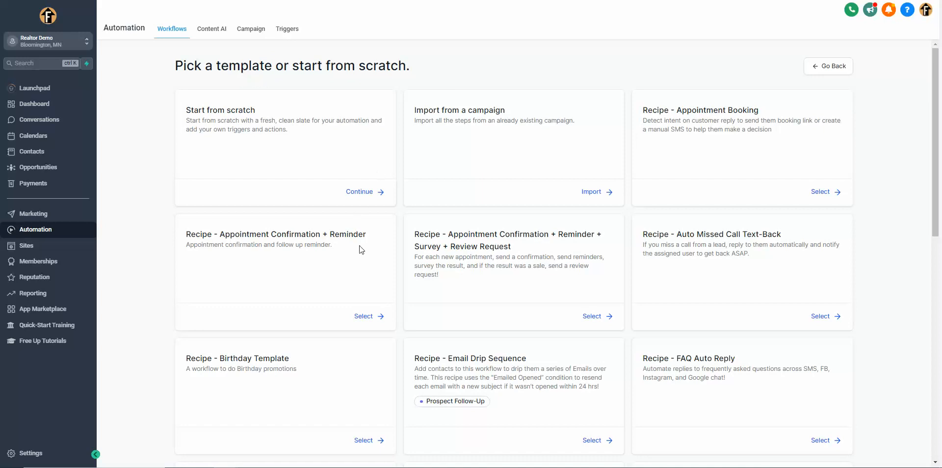
scroll(691, 301, down, 5)
scroll(691, 298, down, 5)
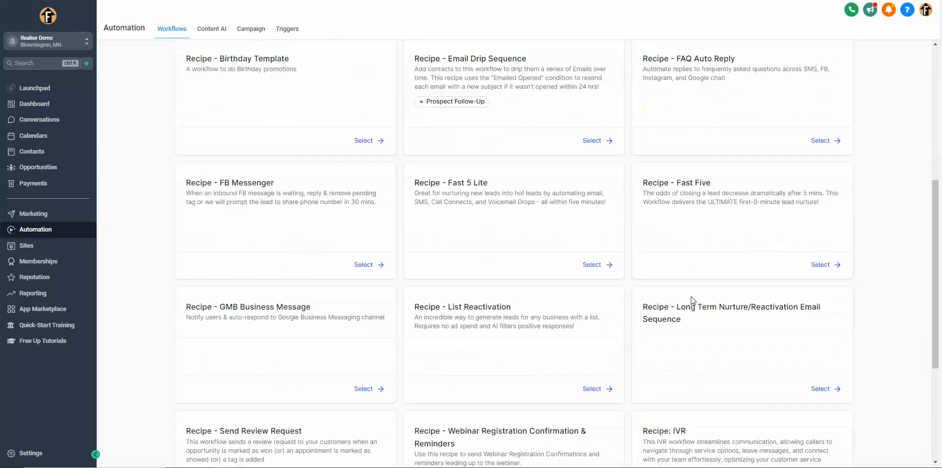
scroll(598, 319, up, 10)
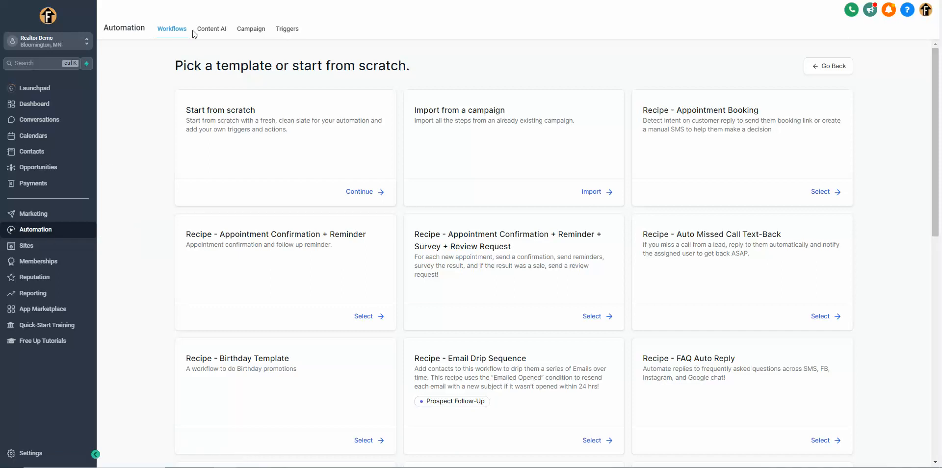
click(829, 66)
- Open the 2024 Holiday Emails workflow, review its Contact Tag trigger and holiday action sequence, and return to the workflow list
scroll(328, 193, down, 1)
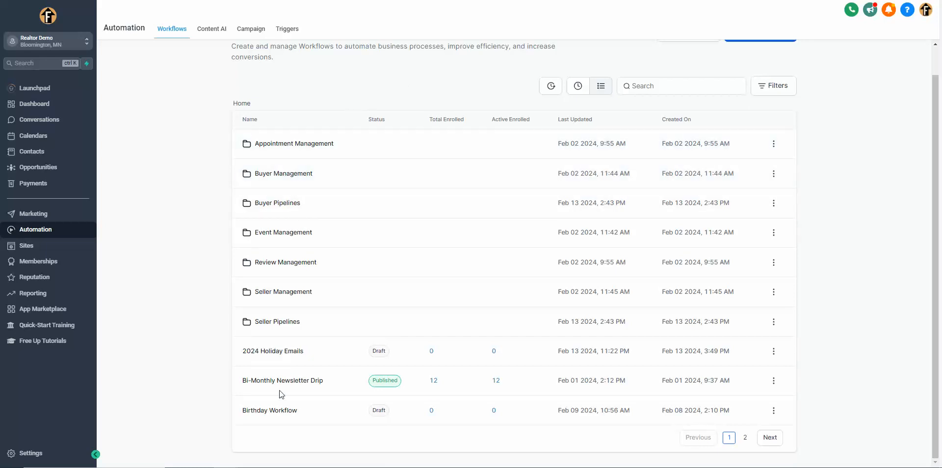
click(287, 353)
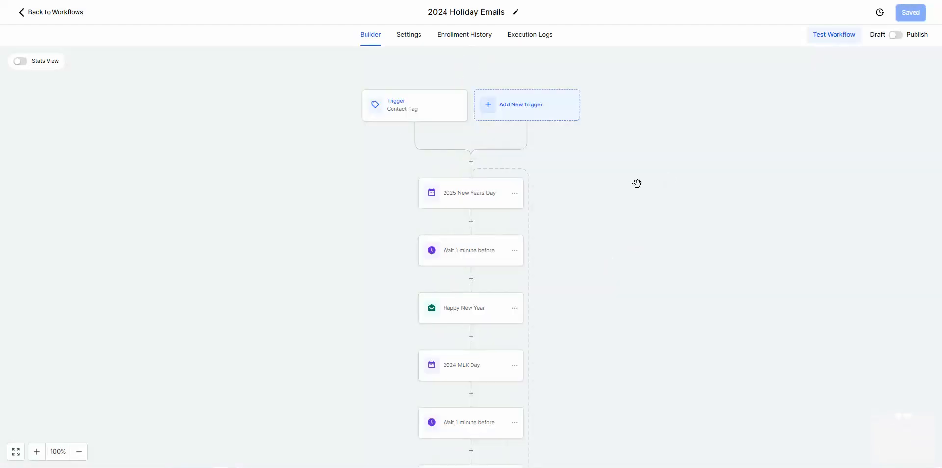
click(411, 116)
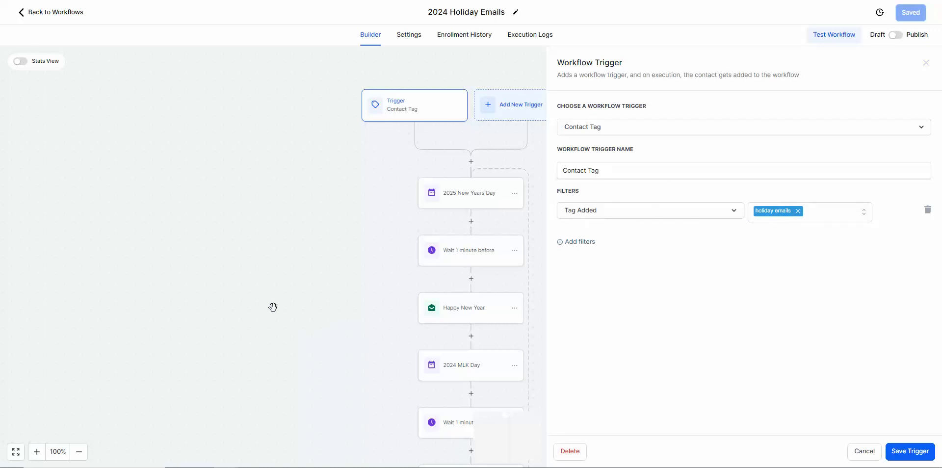
click(926, 63)
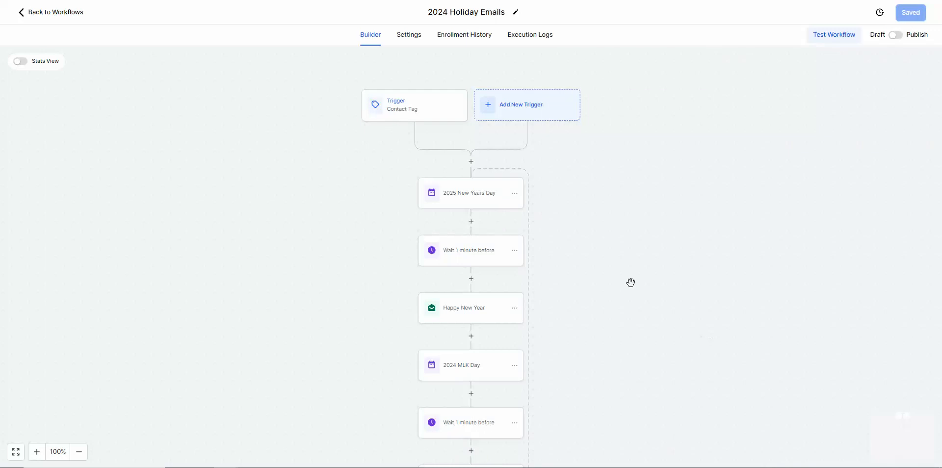
scroll(617, 228, down, 1)
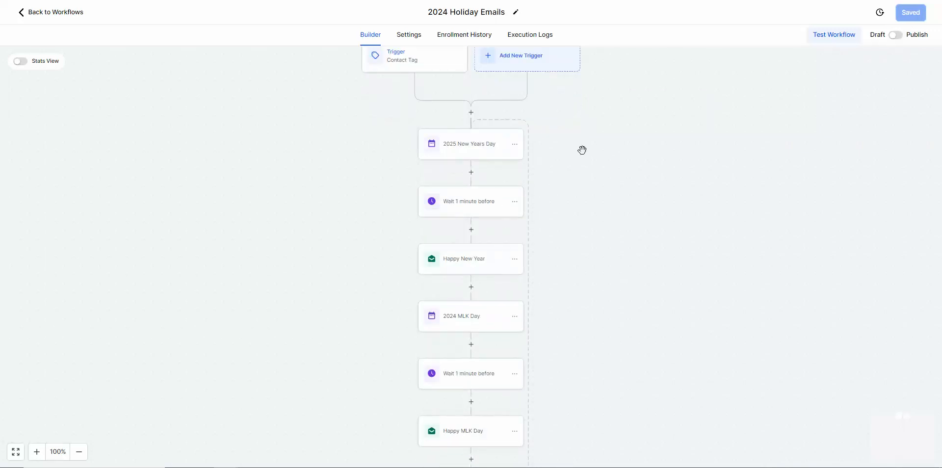
scroll(581, 150, down, 1)
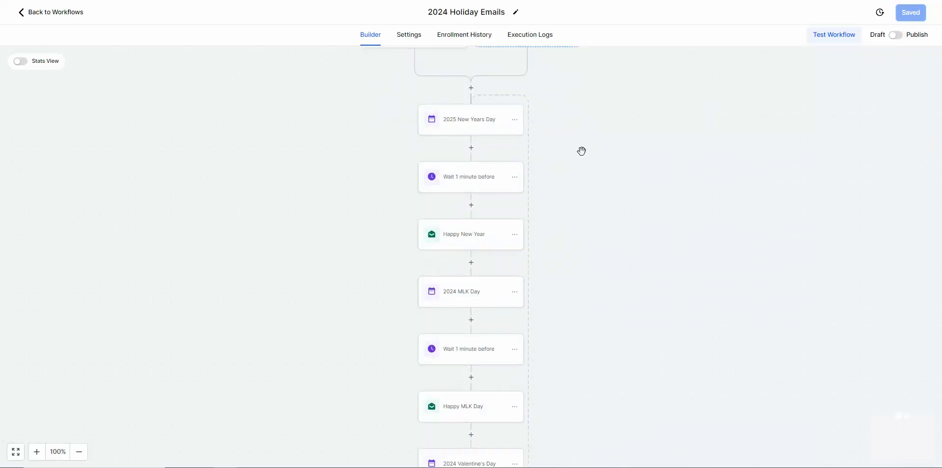
click(47, 18)
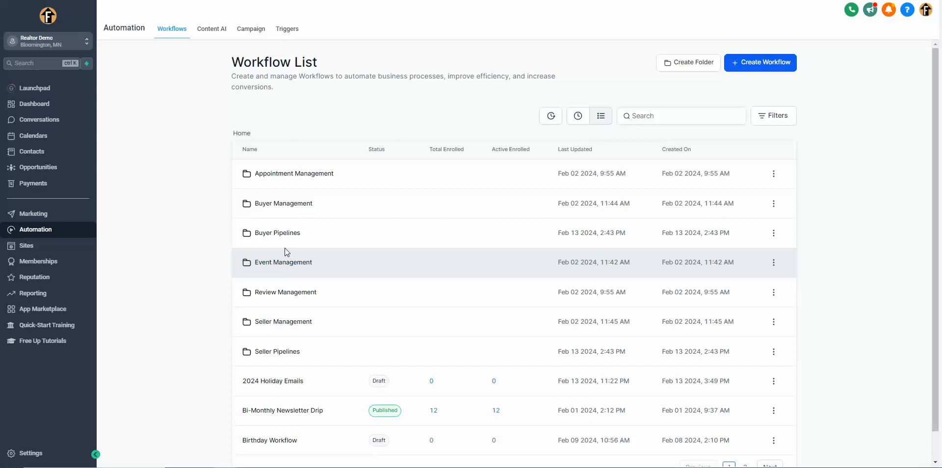
- Open the Event Registration Confirmation & Reminders workflow in the Event Management folder and inspect its form trigger's filter options
click(284, 263)
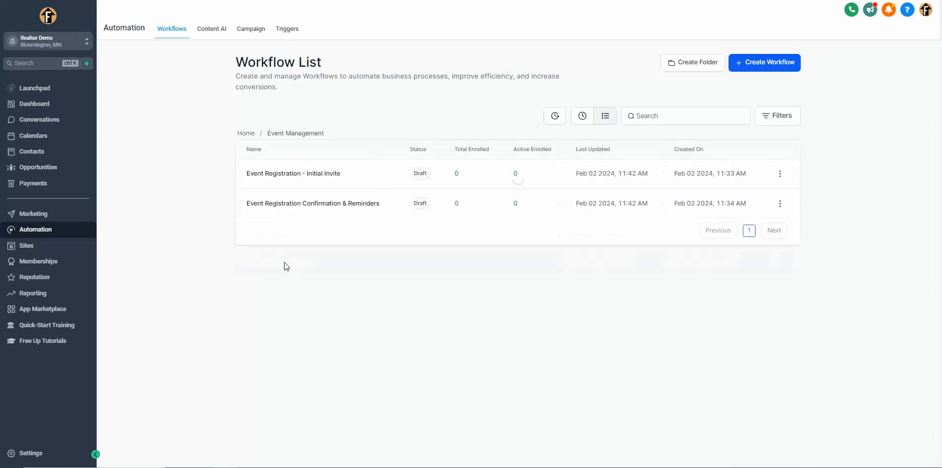
click(334, 210)
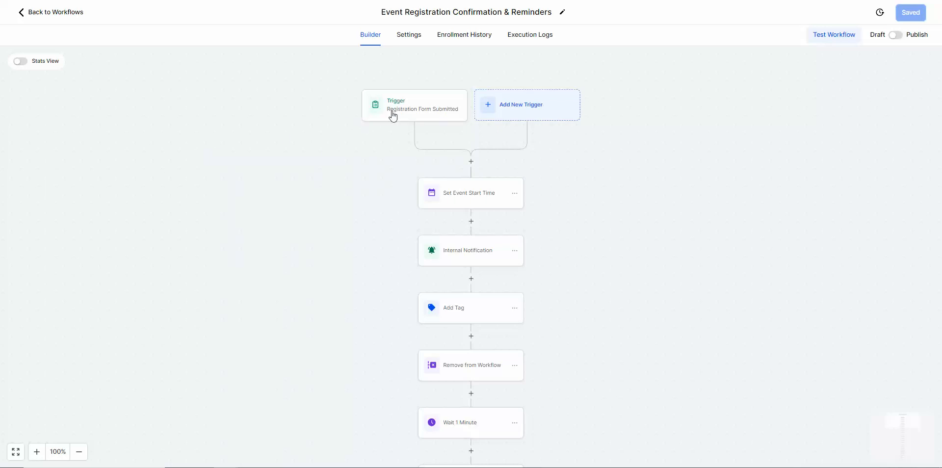
click(421, 106)
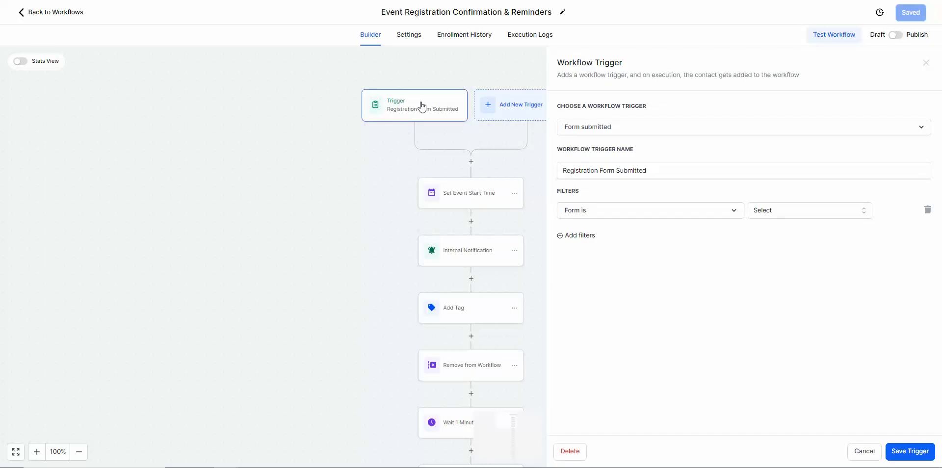
click(789, 214)
click(638, 292)
click(868, 452)
- Inspect the Set Event Start Time action's date settings and look over the confirmation and reminder actions below it
click(481, 200)
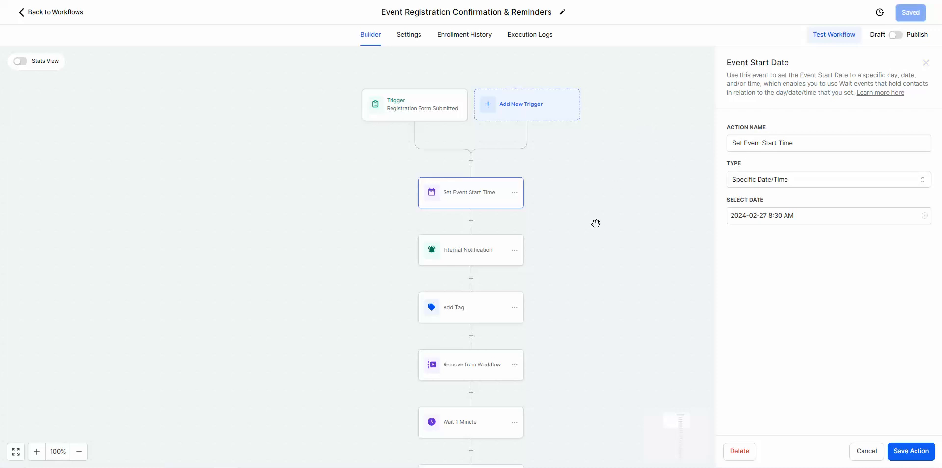
click(629, 237)
scroll(628, 237, down, 6)
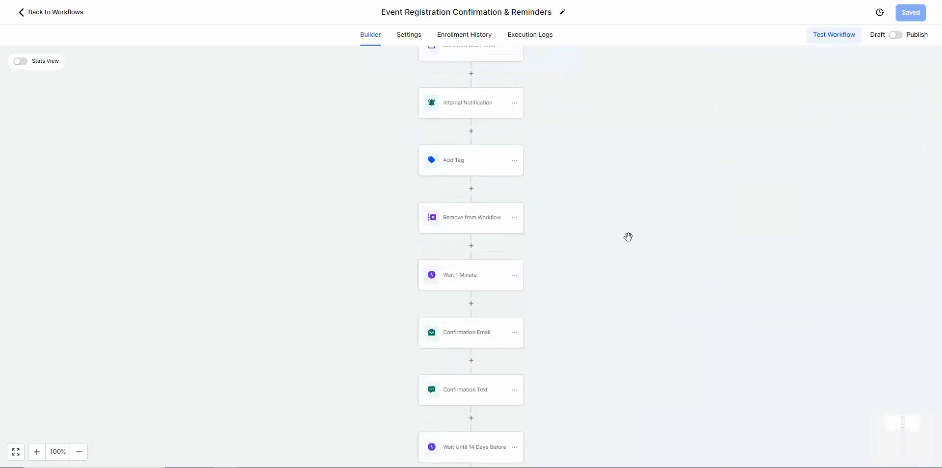
scroll(628, 237, down, 6)
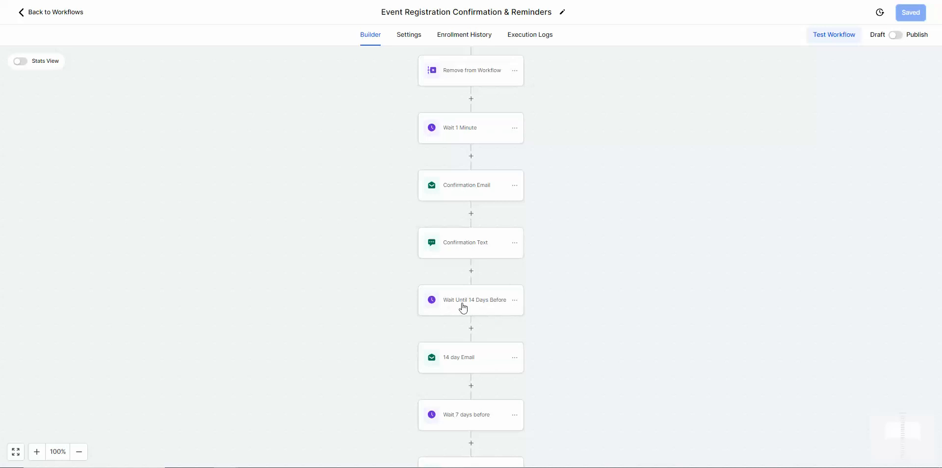
scroll(616, 247, up, 3)
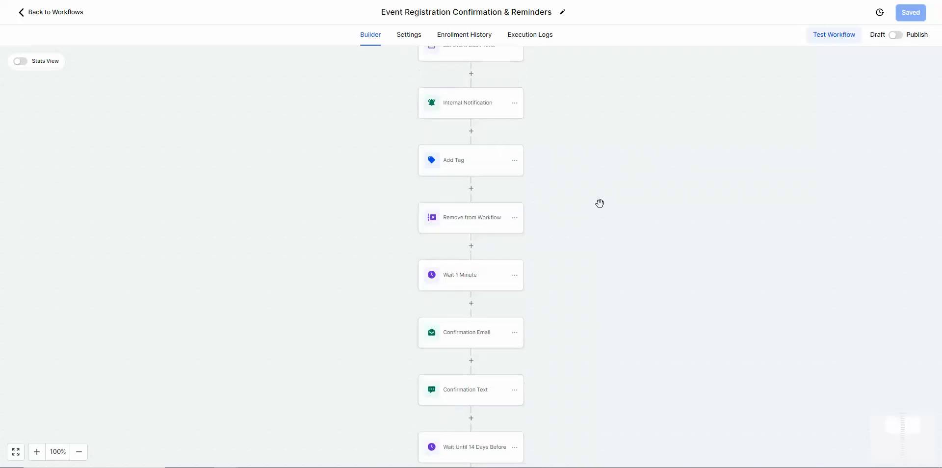
scroll(600, 203, up, 2)
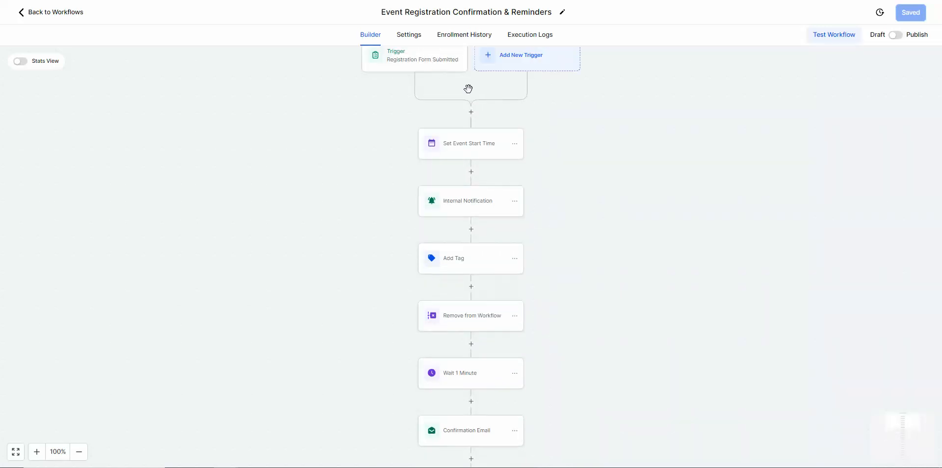
- Review the Internal Notification action's recipient and message settings, and view the Add Tag action's tag setting
click(490, 209)
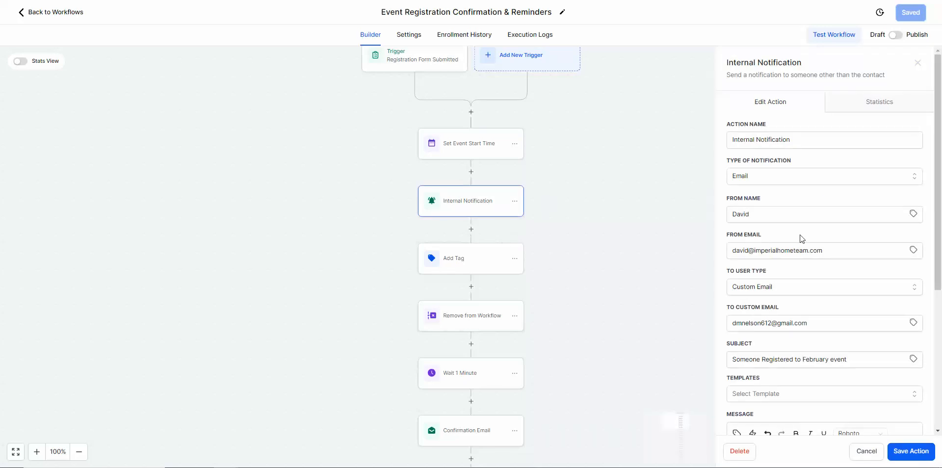
scroll(801, 239, down, 5)
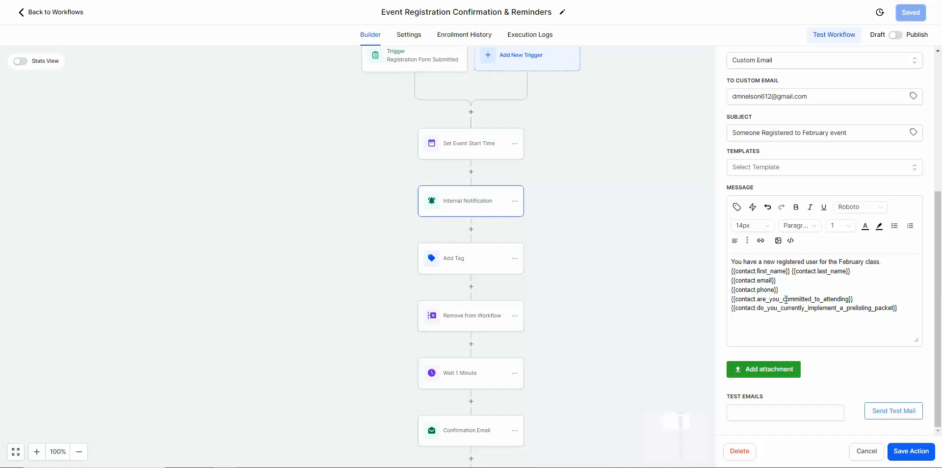
click(477, 262)
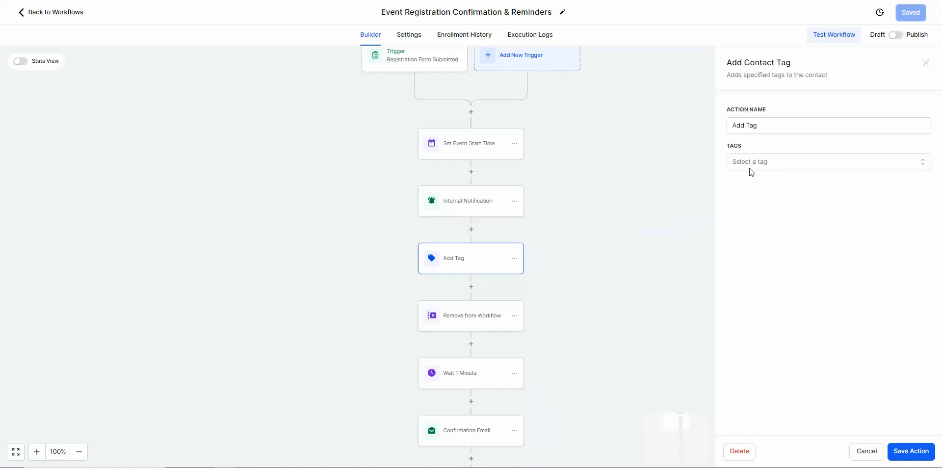
- Inspect the Wait 1 Minute action's time delay and its available units, leaving the settings as they are
scroll(662, 190, down, 3)
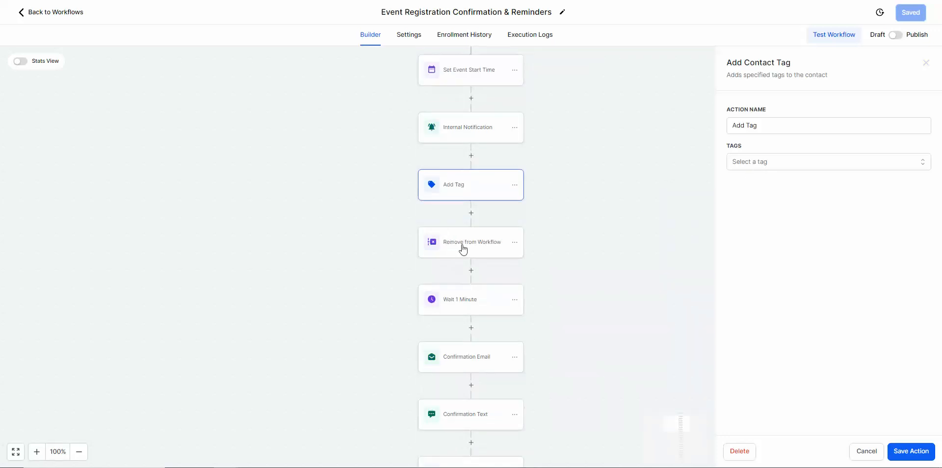
scroll(554, 254, down, 1)
click(477, 251)
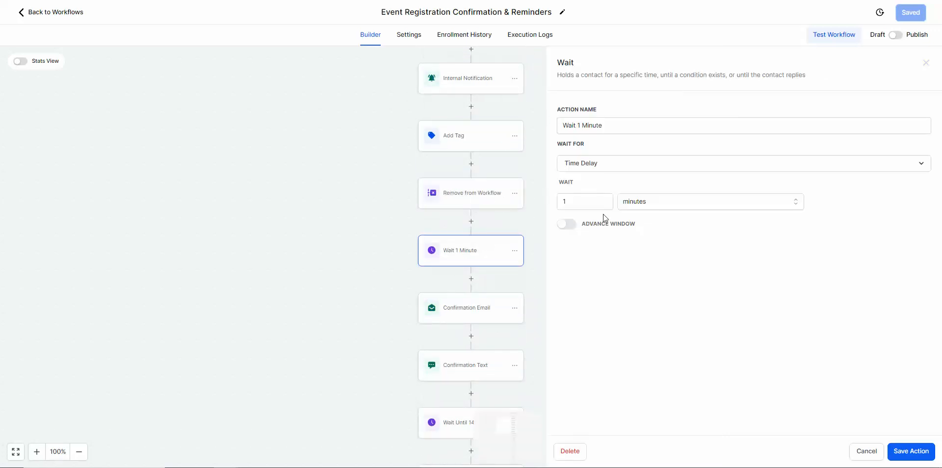
click(652, 204)
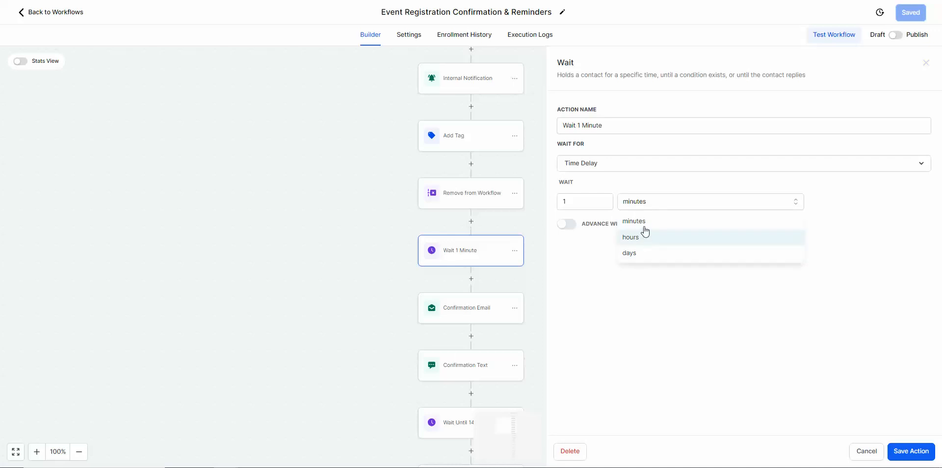
click(590, 203)
click(370, 238)
- Open the Confirmation Text action, highlight the contact first-name placeholder in its message, and view the available custom value categories
scroll(370, 237, down, 1)
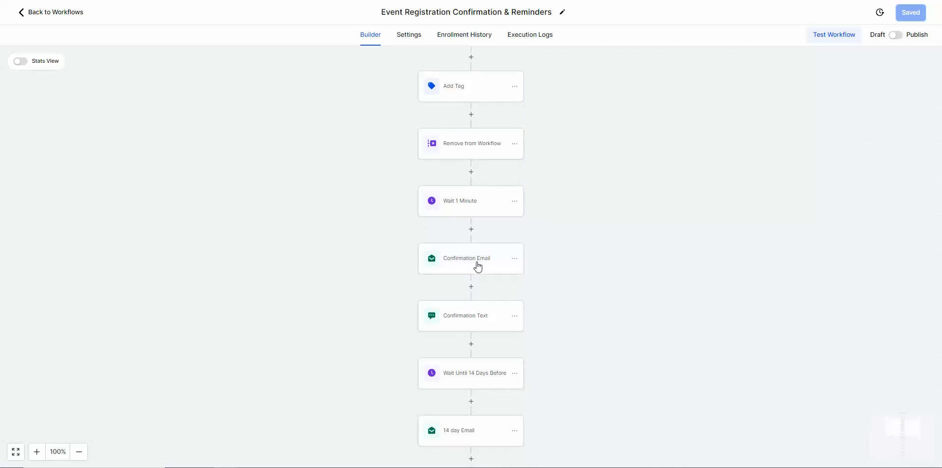
click(466, 323)
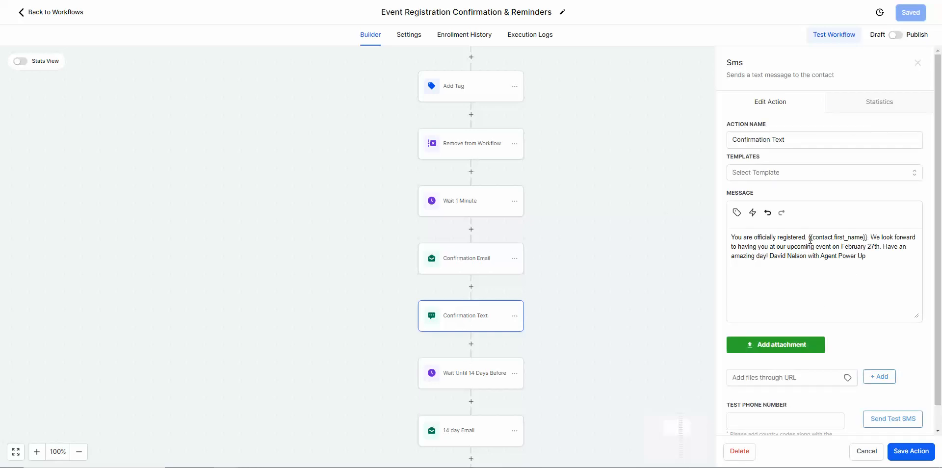
drag(810, 237, 863, 233)
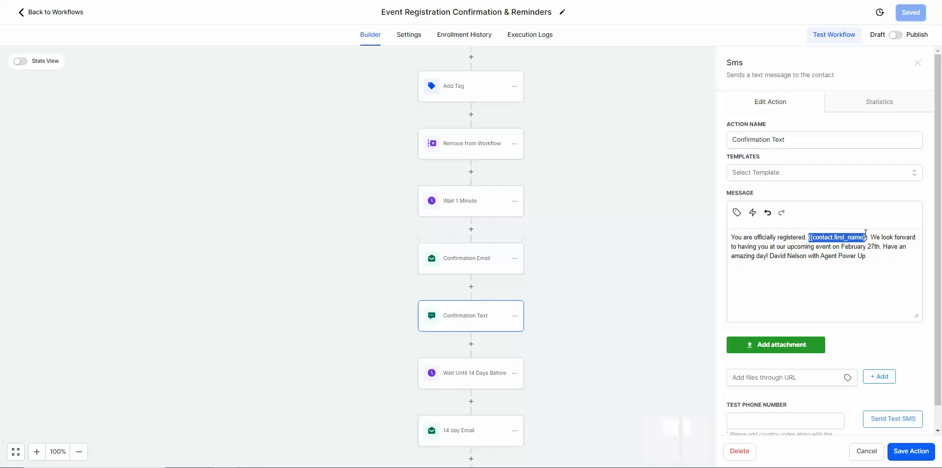
click(736, 212)
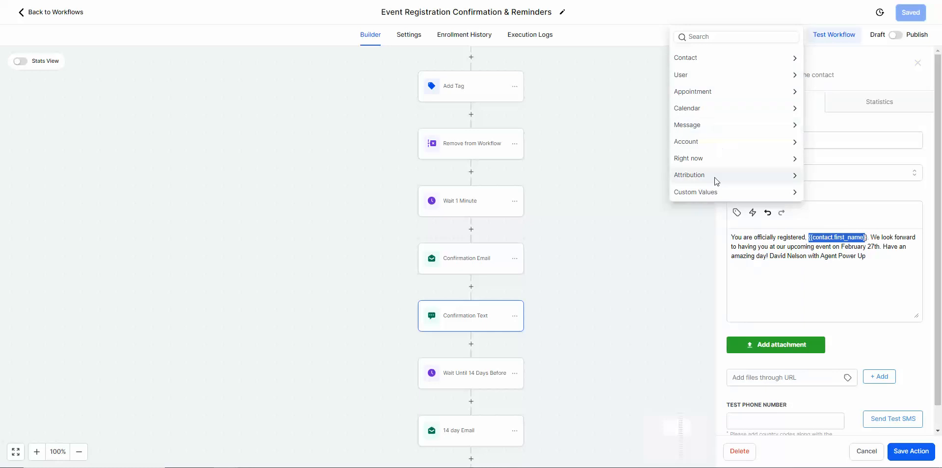
click(688, 343)
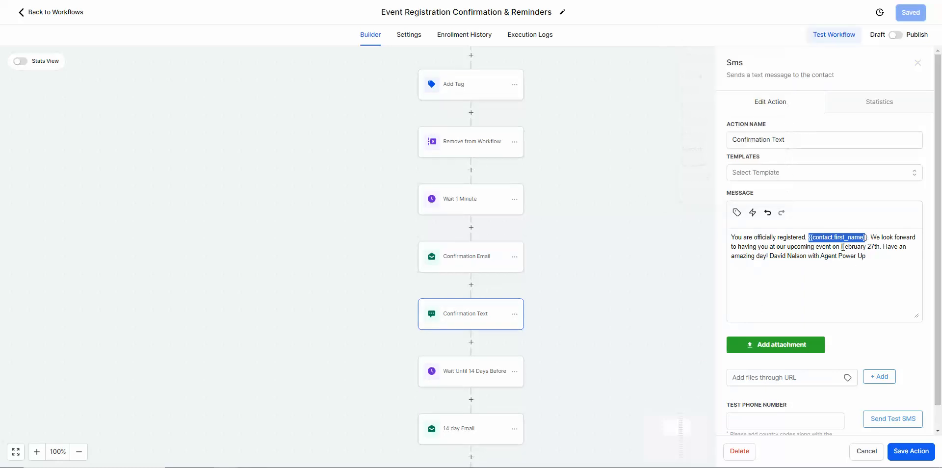
- Look over the order of the waits, emails and text around the Confirmation Text action in the workflow
scroll(607, 283, down, 2)
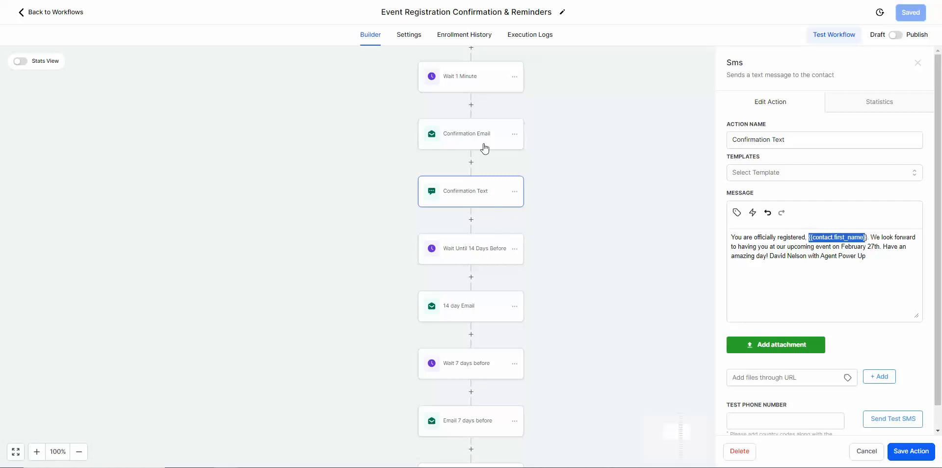
scroll(572, 210, up, 1)
scroll(573, 210, up, 2)
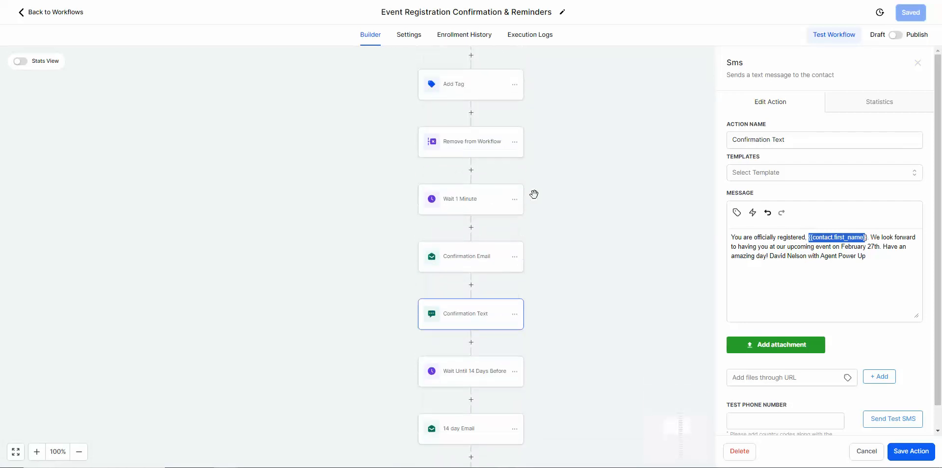
scroll(481, 294, down, 2)
scroll(491, 292, down, 1)
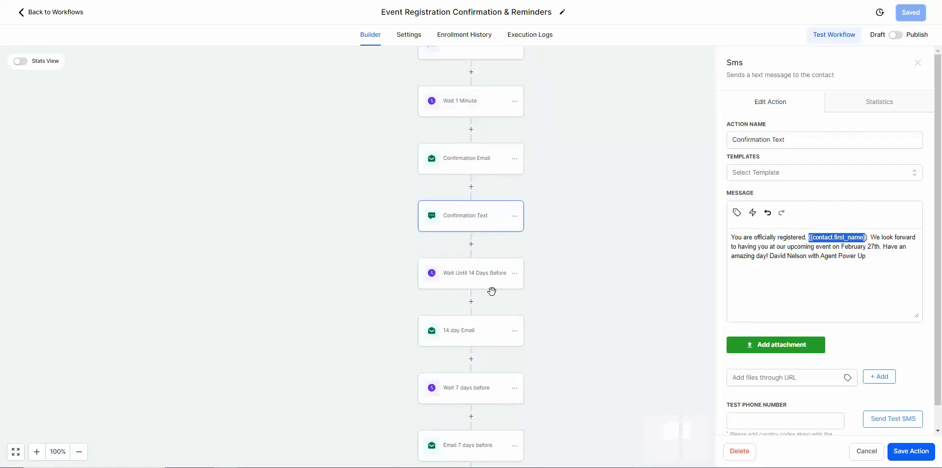
scroll(494, 292, up, 3)
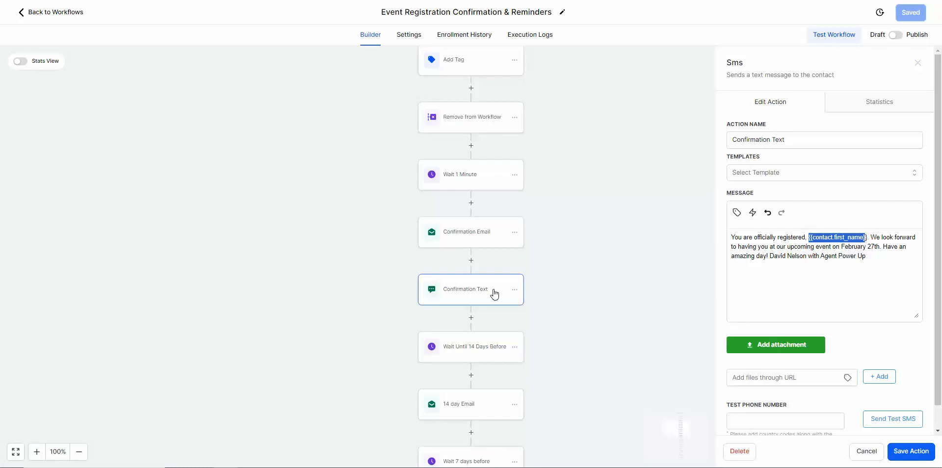
scroll(494, 293, down, 9)
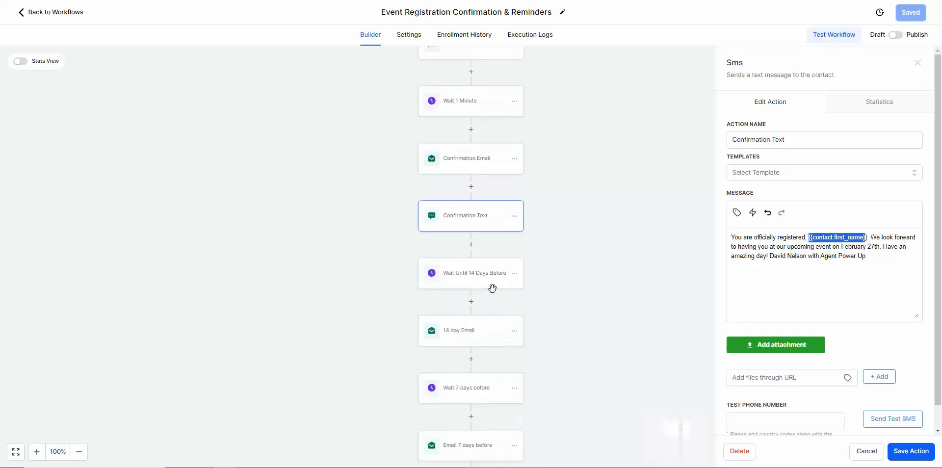
- Review the timing settings of the Wait Until 2 hours Before action near the workflow's end, and close it without saving
scroll(491, 289, down, 11)
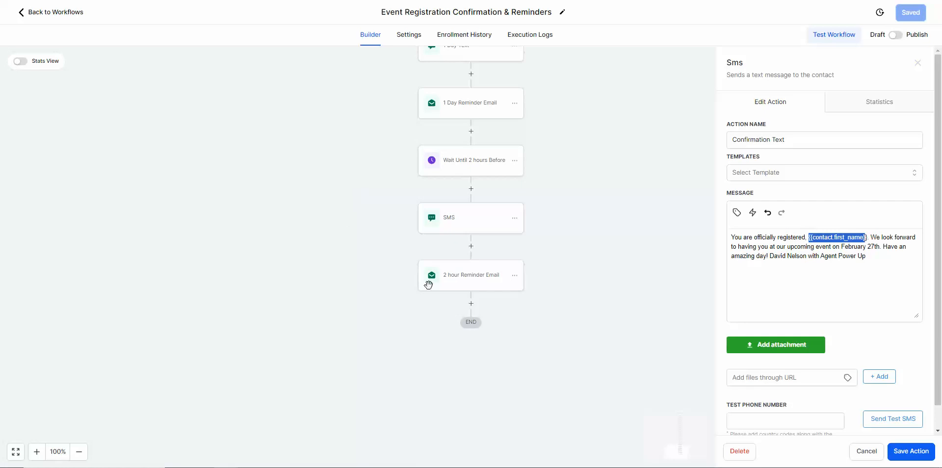
click(443, 172)
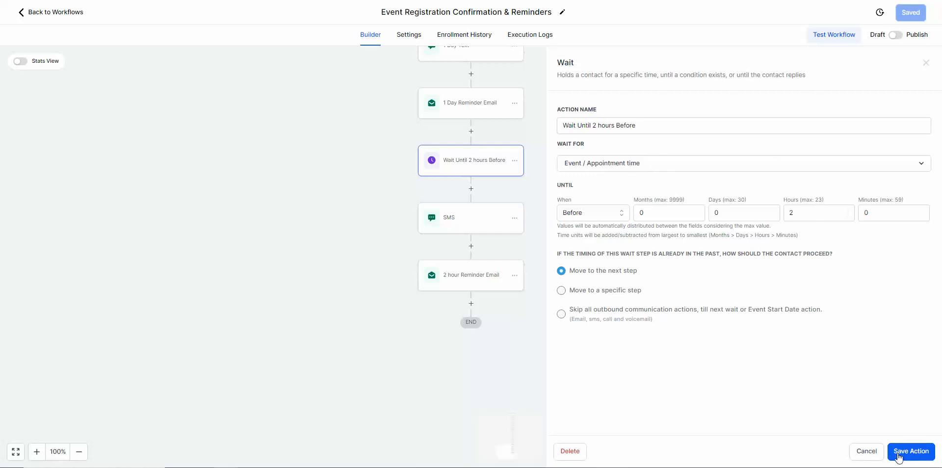
click(867, 455)
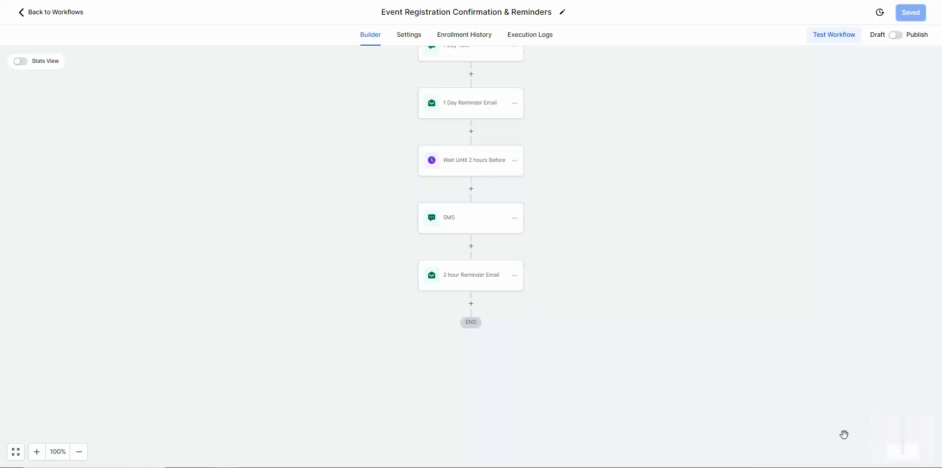
- Look back over the whole workflow, from the final reminder actions to the Registration Form Submitted trigger
scroll(738, 401, up, 2)
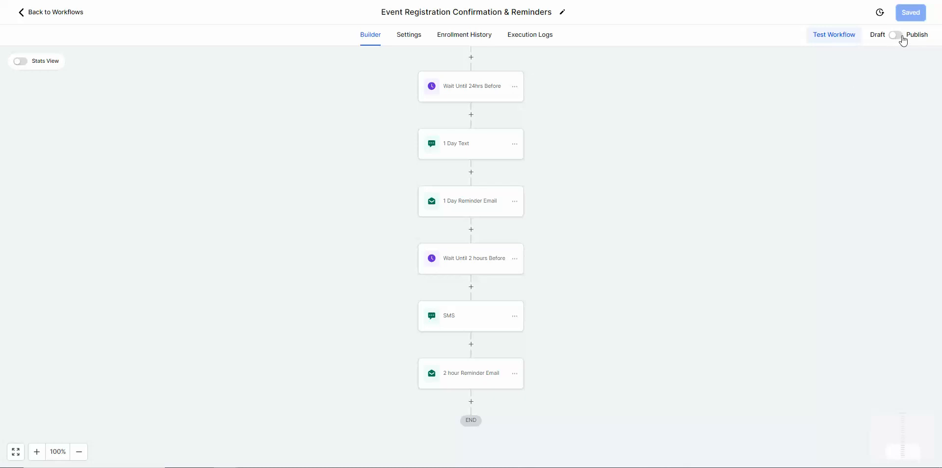
scroll(638, 195, up, 15)
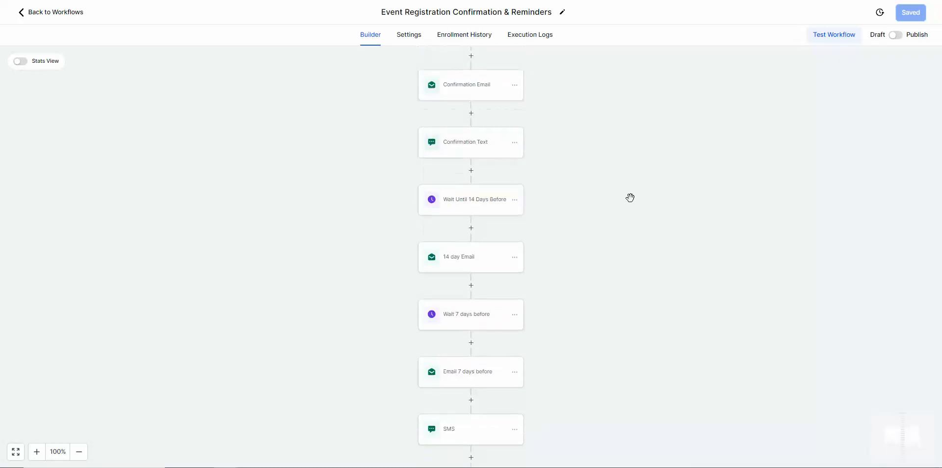
scroll(630, 198, up, 5)
scroll(626, 199, down, 3)
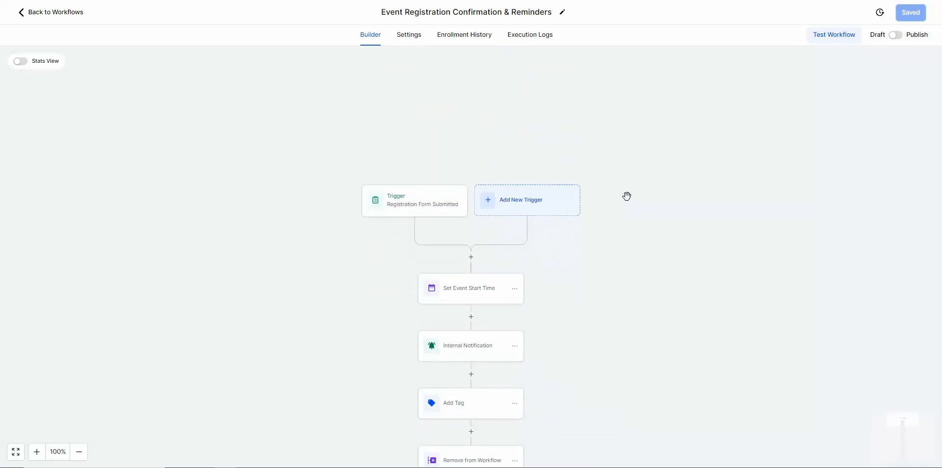
scroll(625, 196, down, 1)
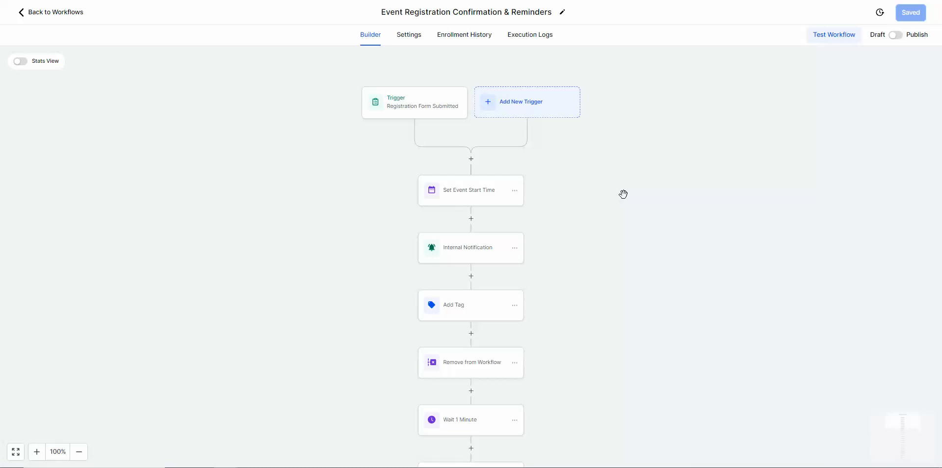